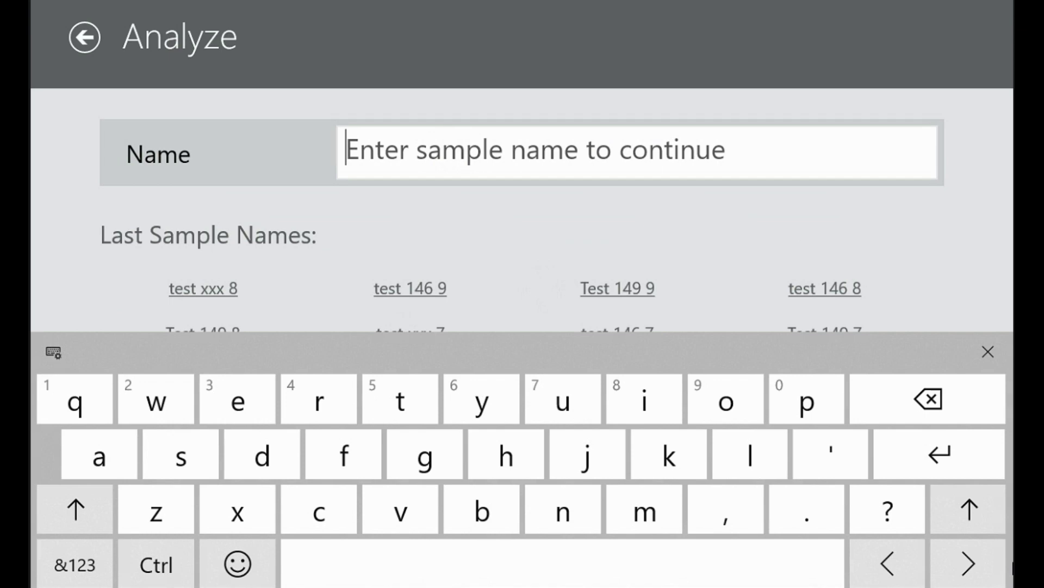
# - Name the analysis 'sample2' with method ASTM D 892 and routine Sequence I
pyautogui.write('sample')
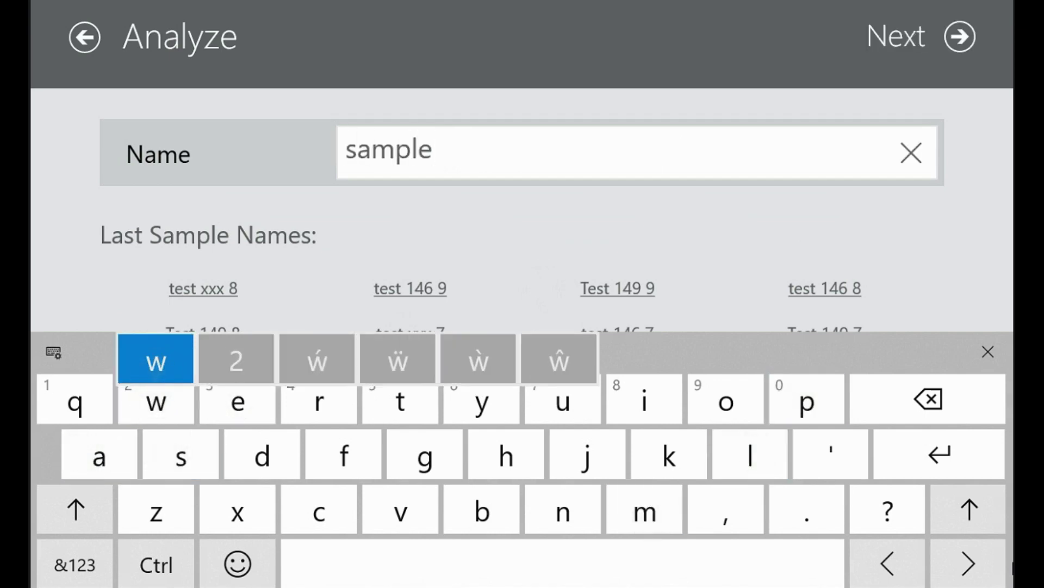
pyautogui.write('2')
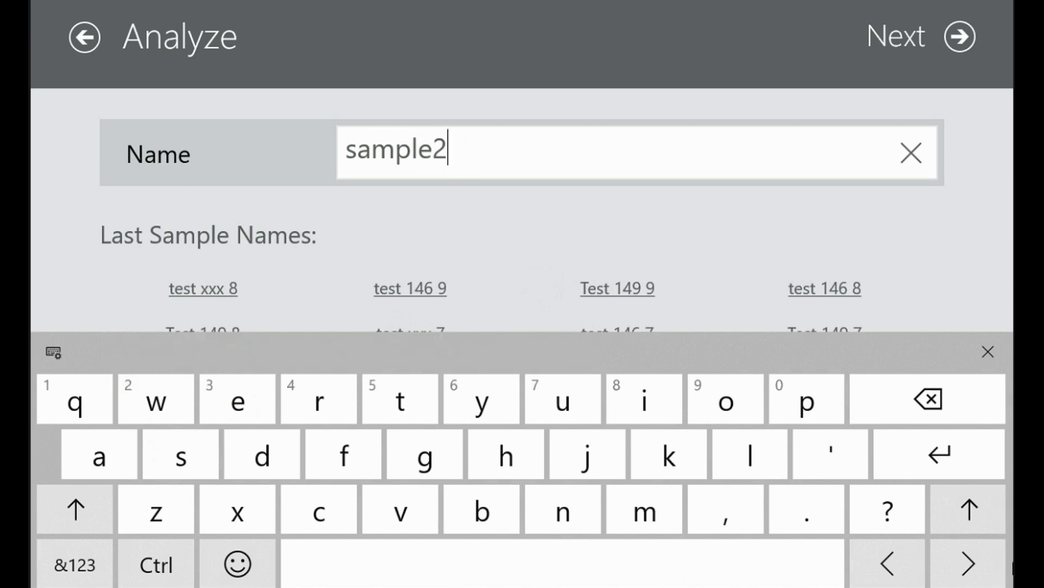
pyautogui.press('Return')
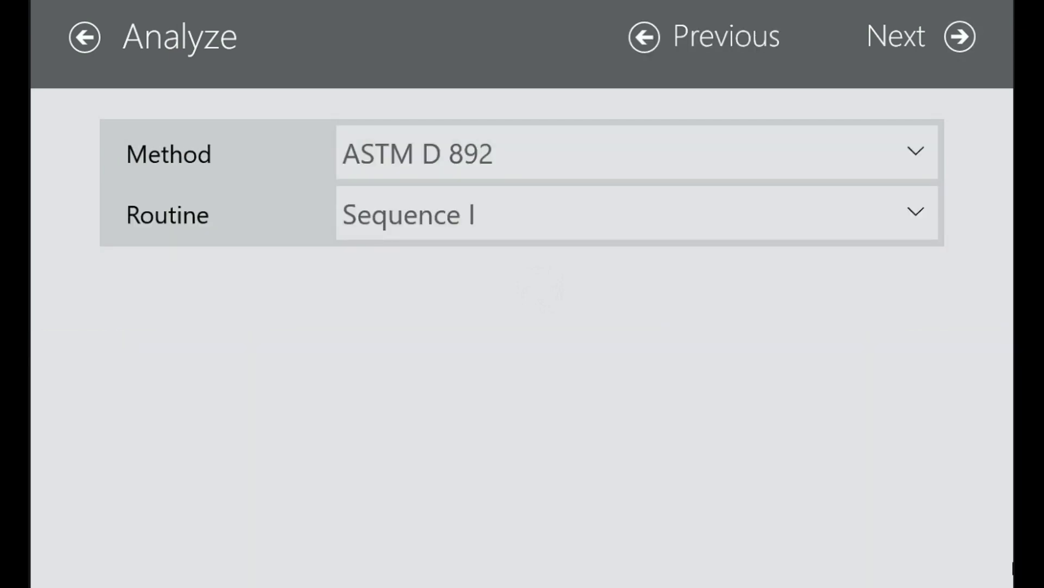
pyautogui.click(511, 145)
pyautogui.click(518, 152)
pyautogui.click(523, 213)
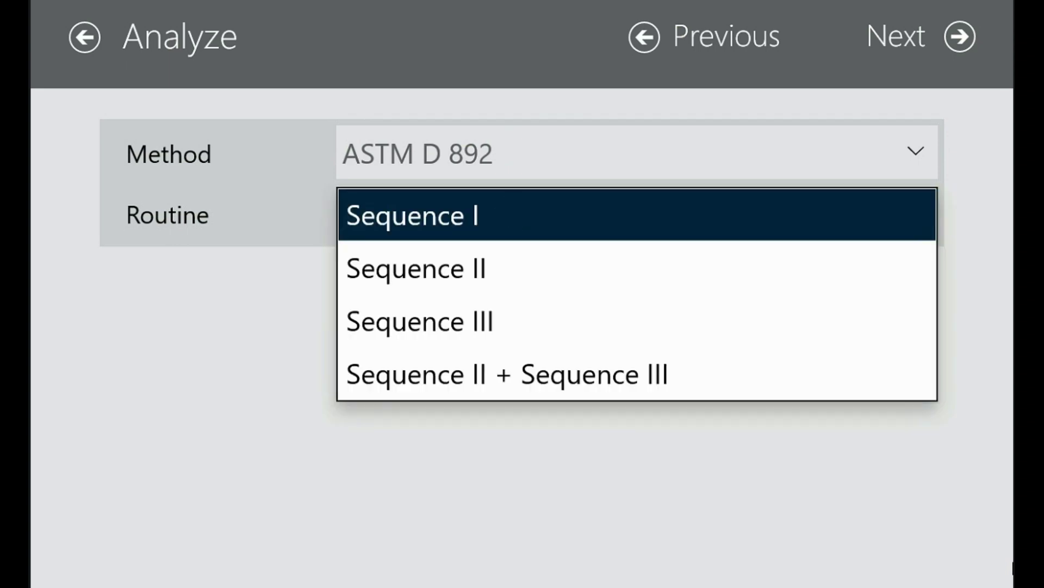
pyautogui.click(523, 215)
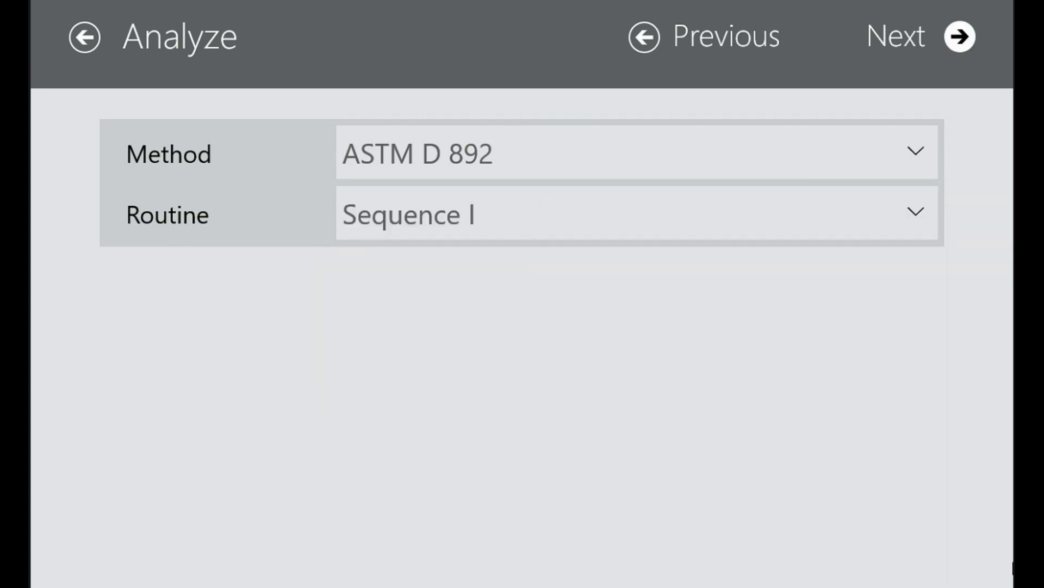
pyautogui.click(921, 36)
pyautogui.click(506, 154)
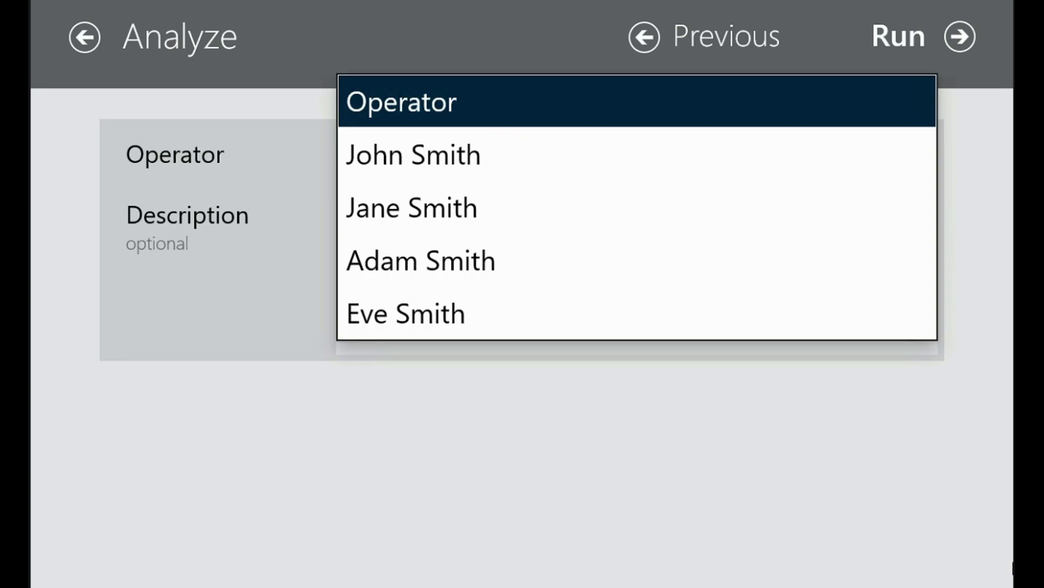
# - Keep the default 'Operator' entry to run sample2 on station F1 B
pyautogui.click(506, 102)
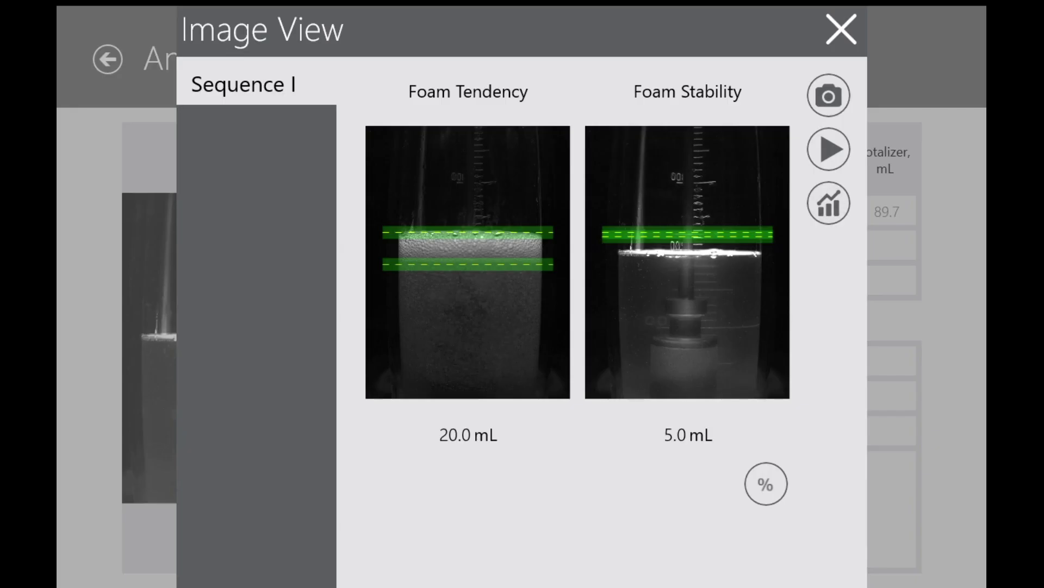
# - View the Sequence I temperature, foam and flow graph, then close it
pyautogui.click(828, 202)
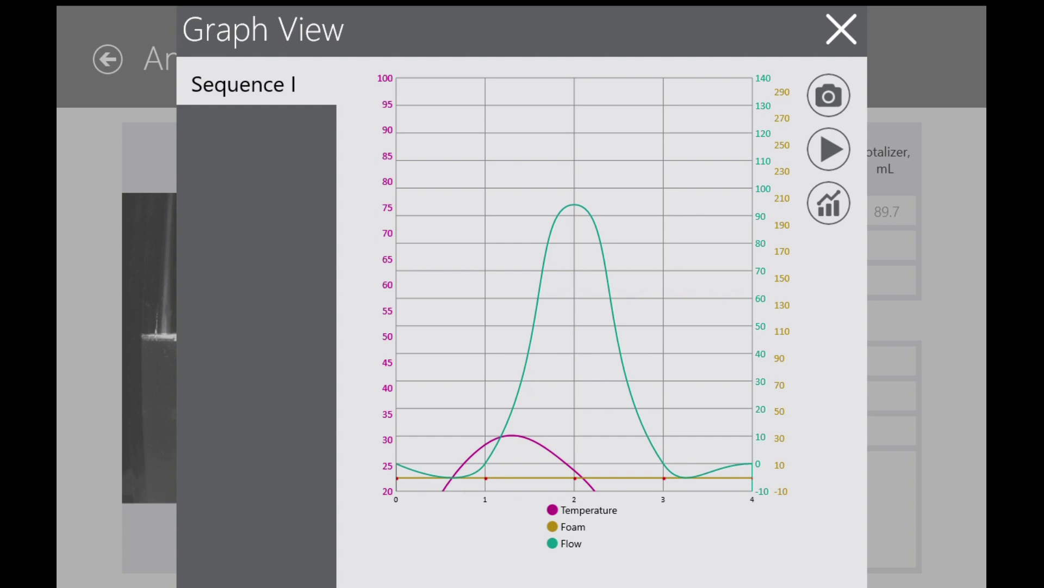
pyautogui.click(841, 29)
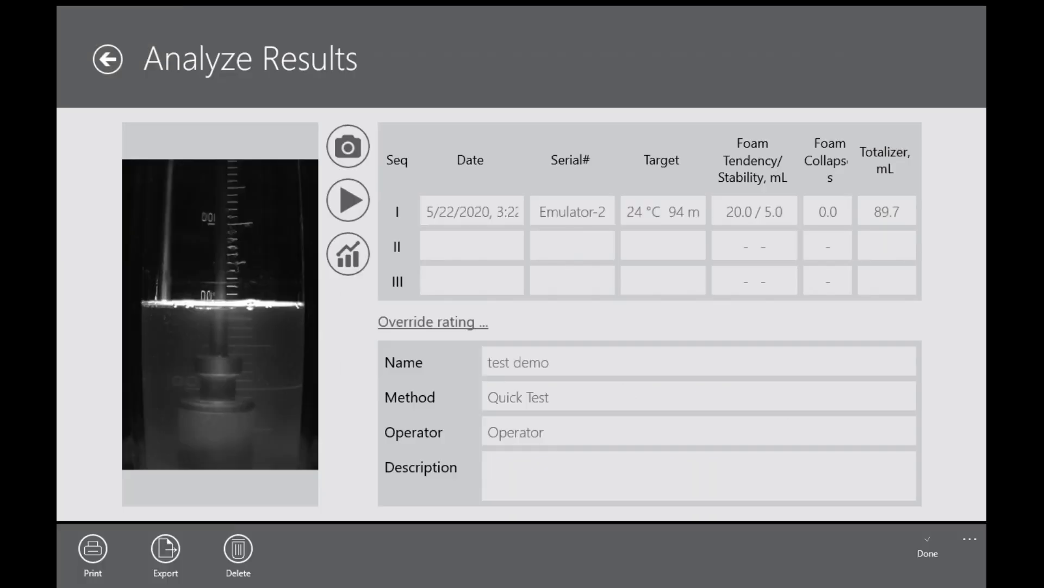